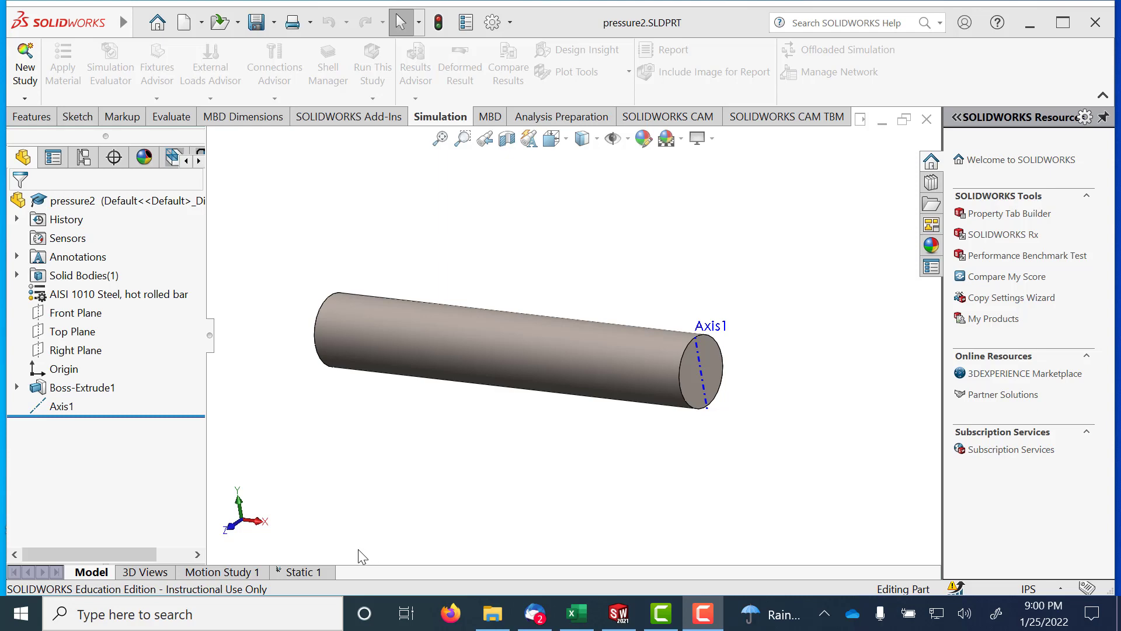
Step: Open the Static 1 study and review the definition of the Pressure-1 load, leaving its settings as they are
click(316, 573)
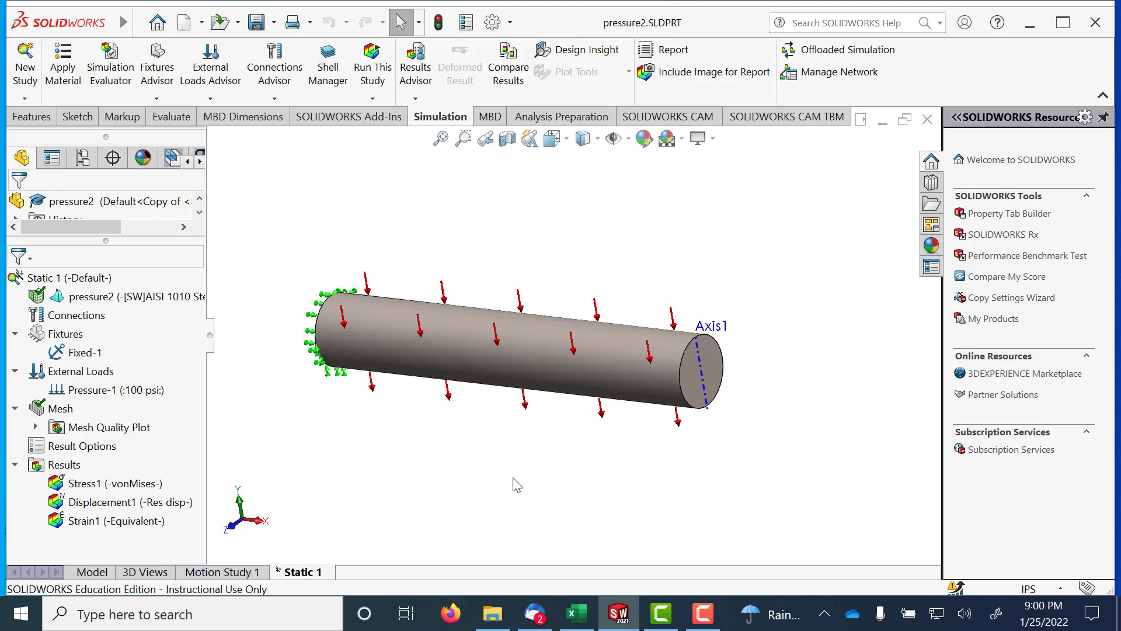
click(705, 403)
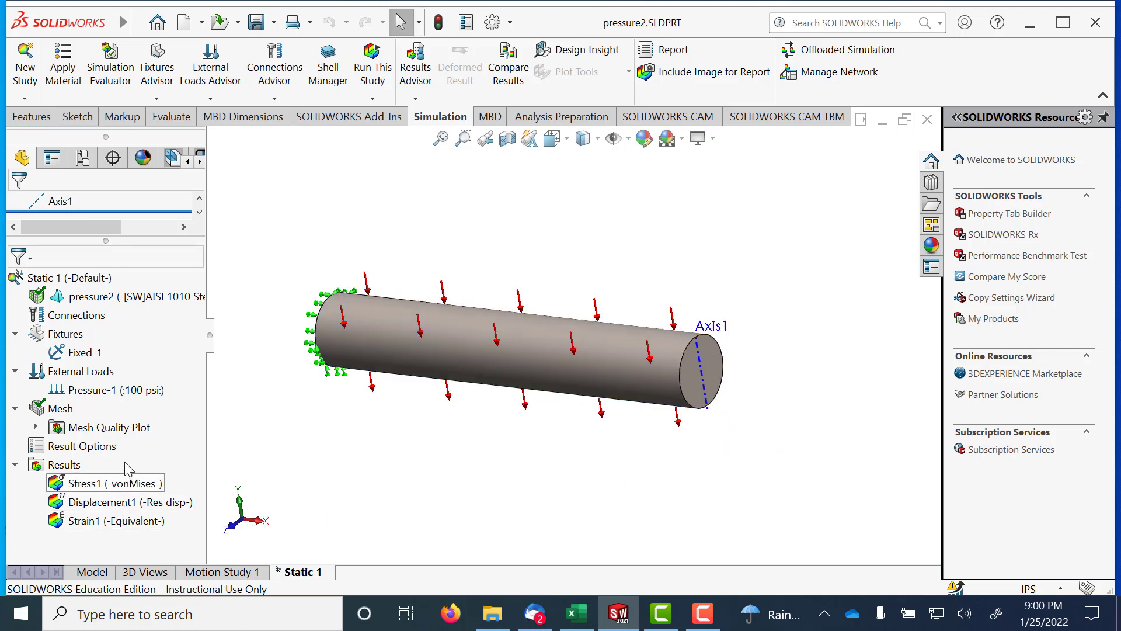
click(119, 400)
right_click(121, 401)
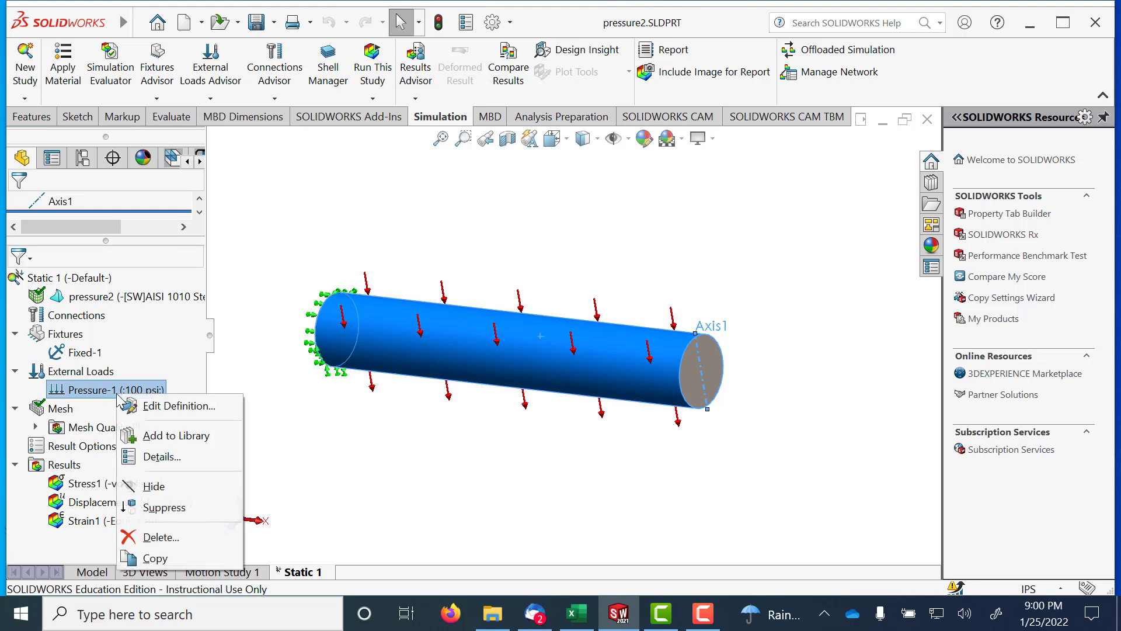
click(125, 405)
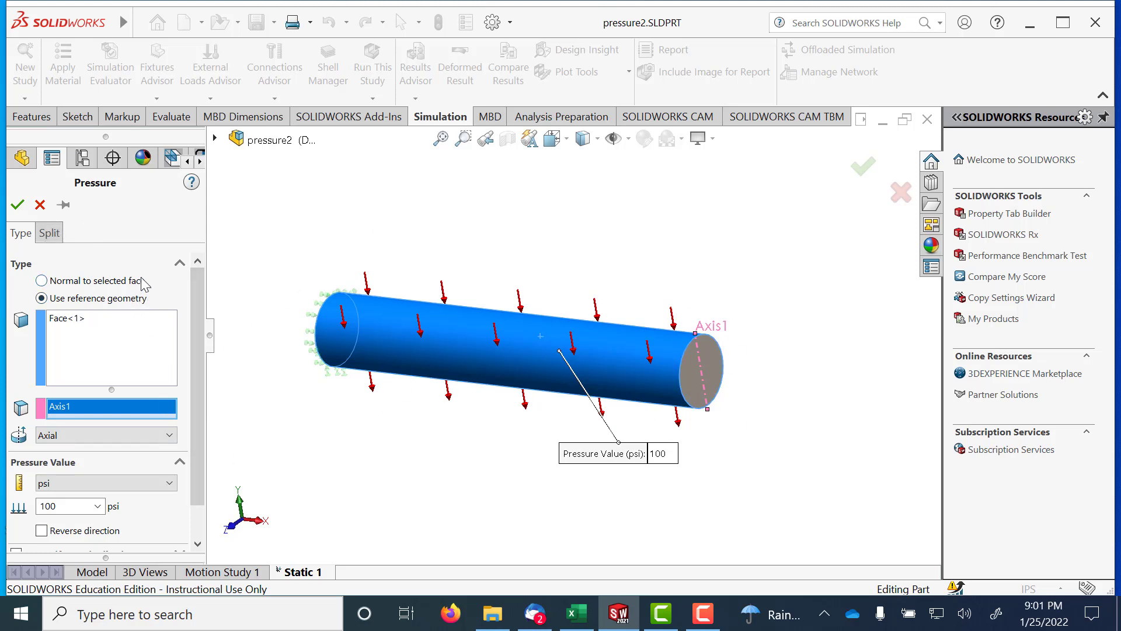
click(46, 214)
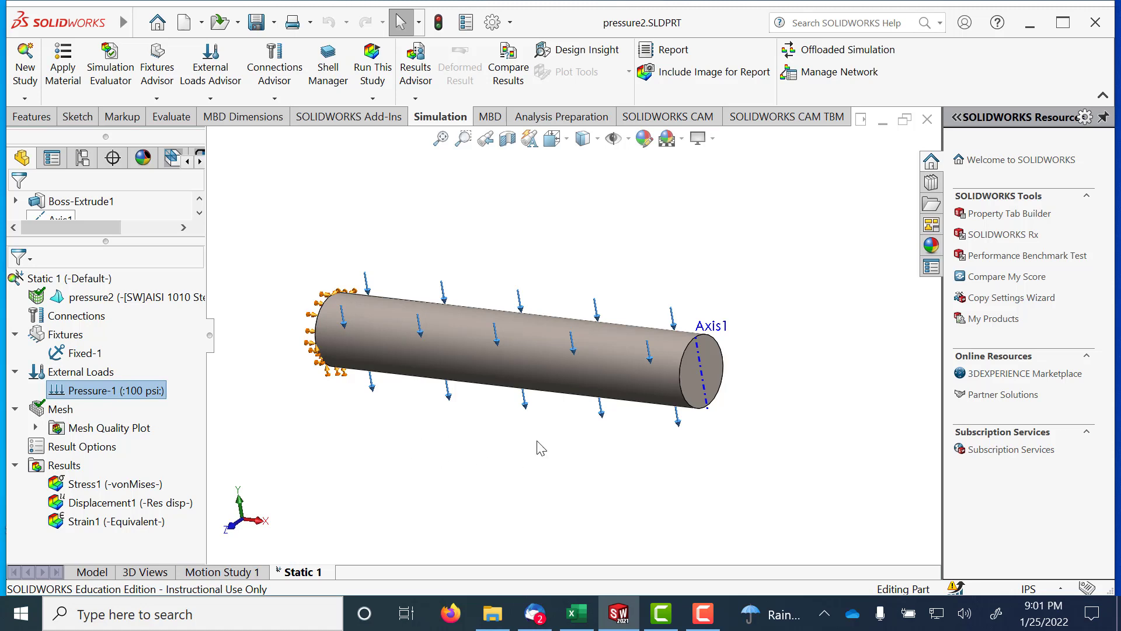
click(453, 387)
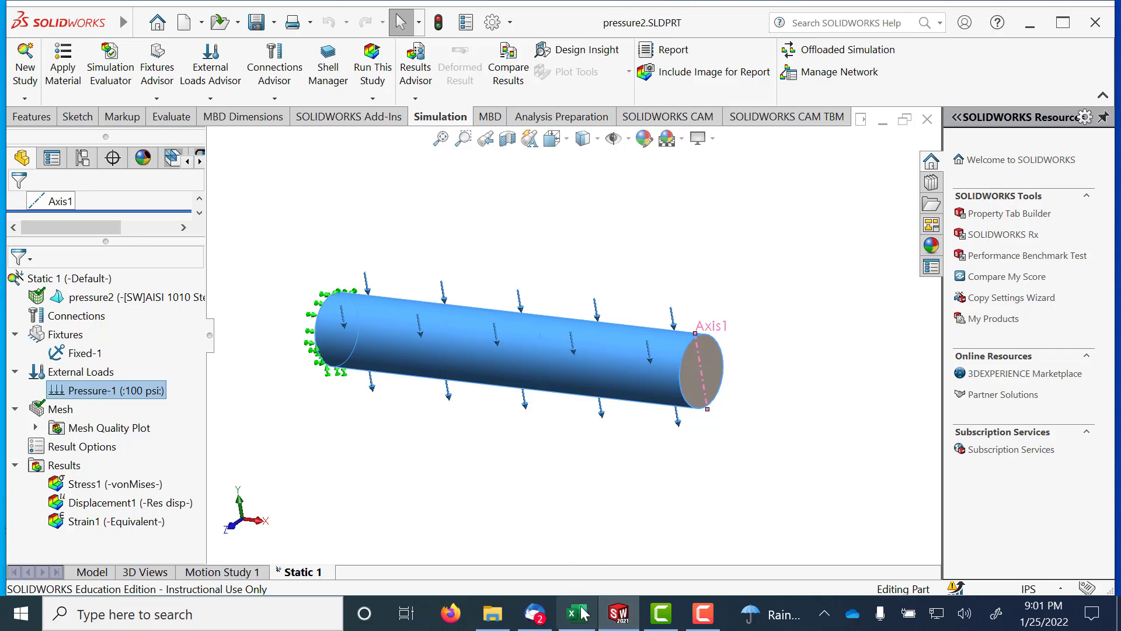
Step: Switch to the pressure2.xlsx workbook in Excel and inspect the Fy(lbf) formula in cell D2
mouse_move(577, 613)
click(558, 549)
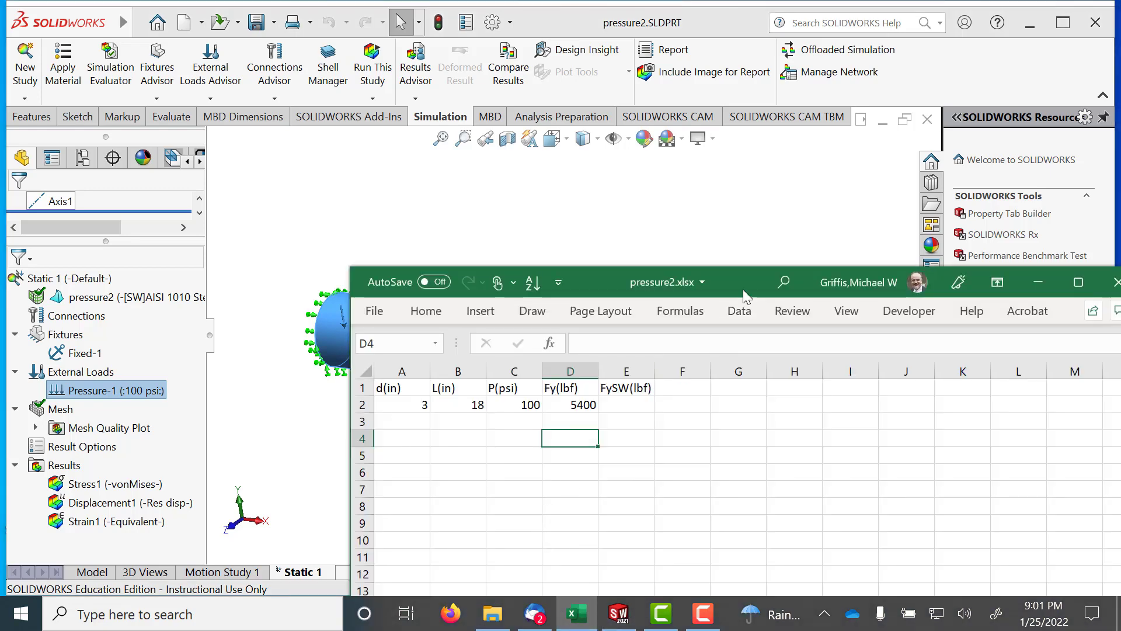
drag(743, 288, 957, 178)
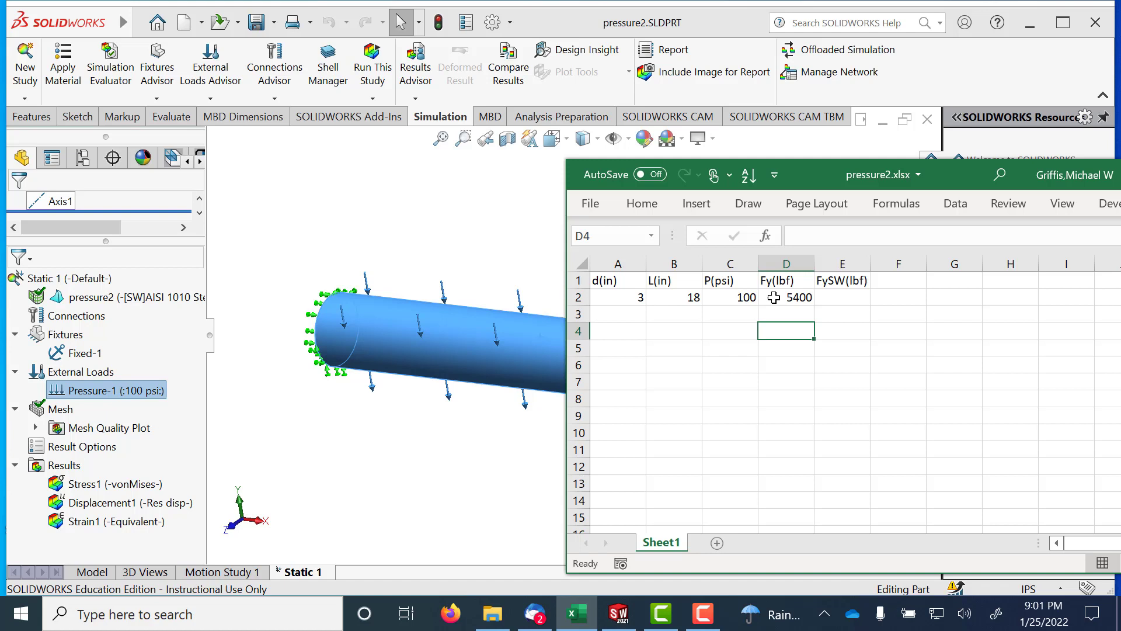
click(791, 296)
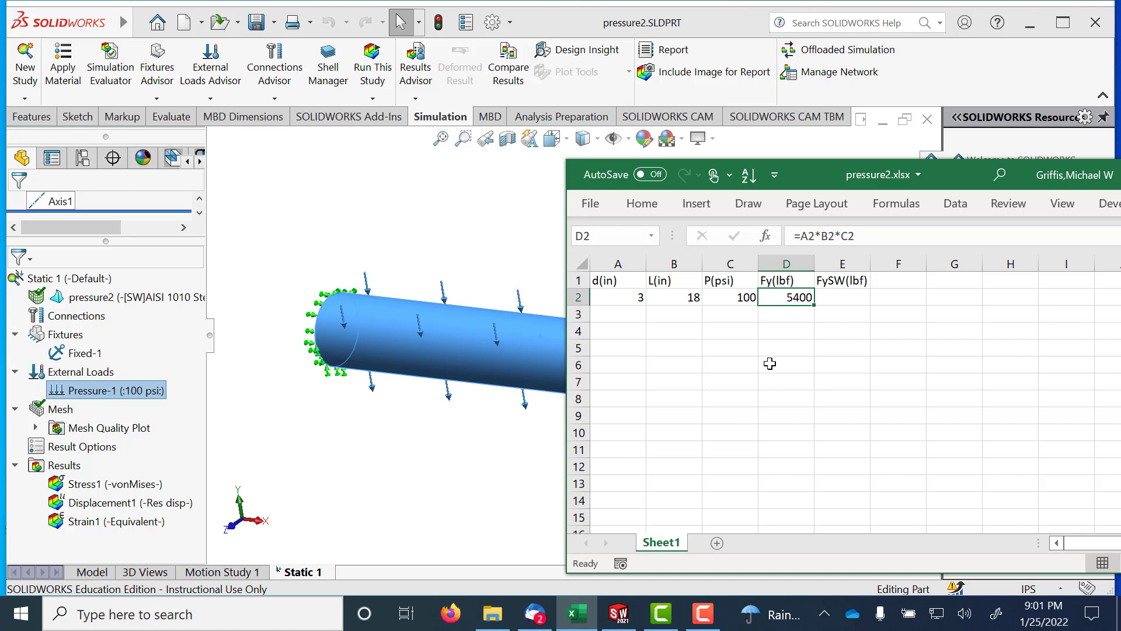
Step: Return to SOLIDWORKS, display the Stress1 von Mises plot, and open the result force listing for the study
click(439, 501)
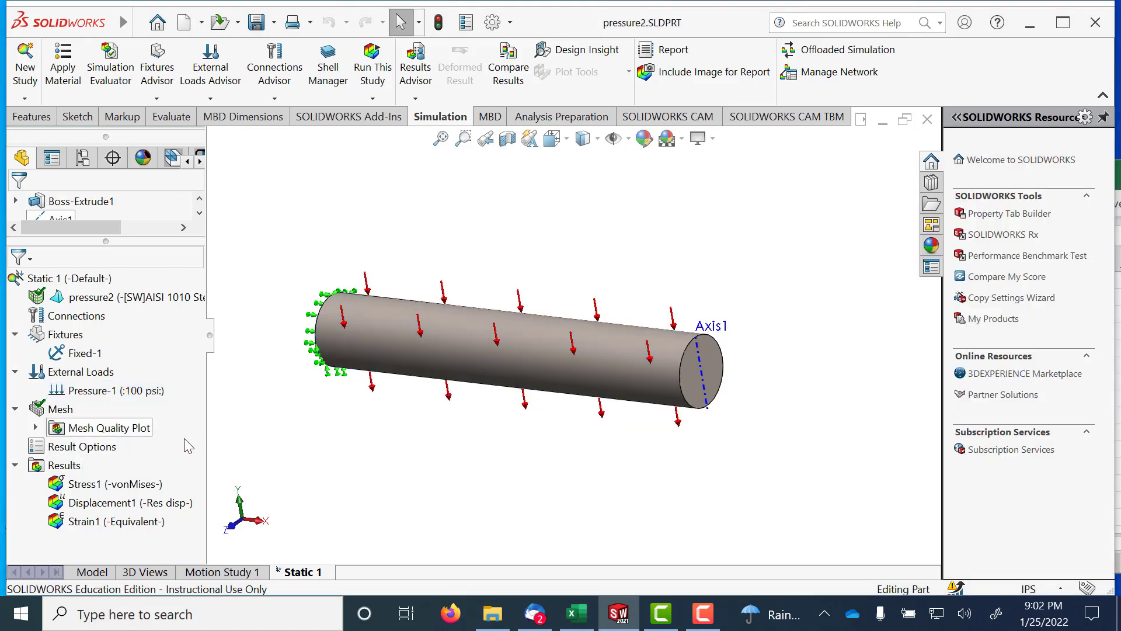
double_click(100, 484)
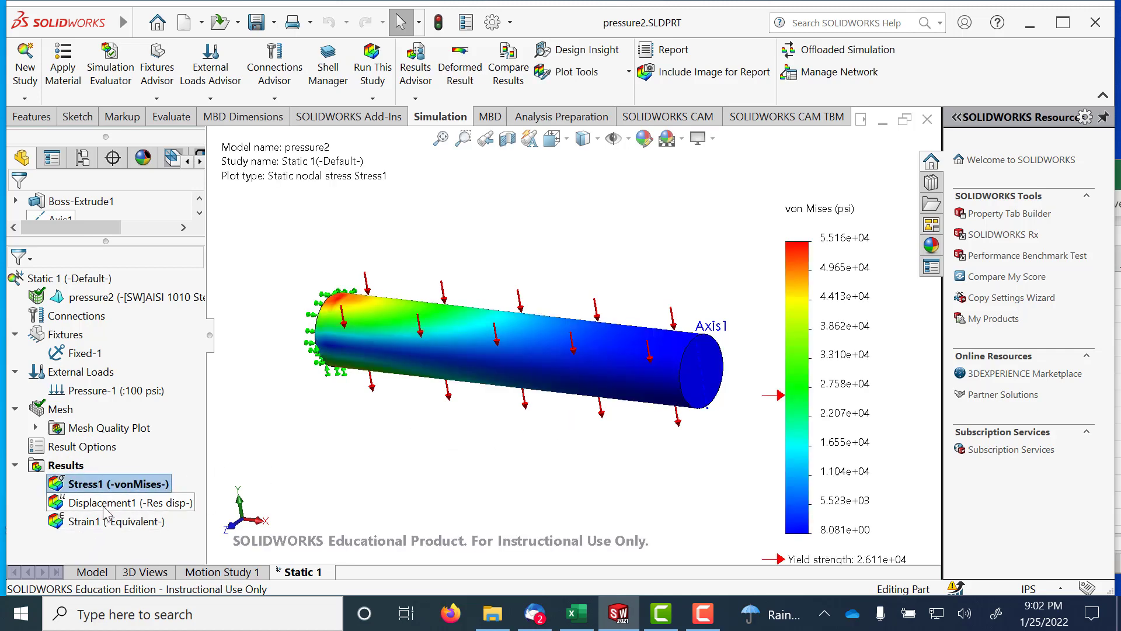
click(61, 468)
right_click(60, 469)
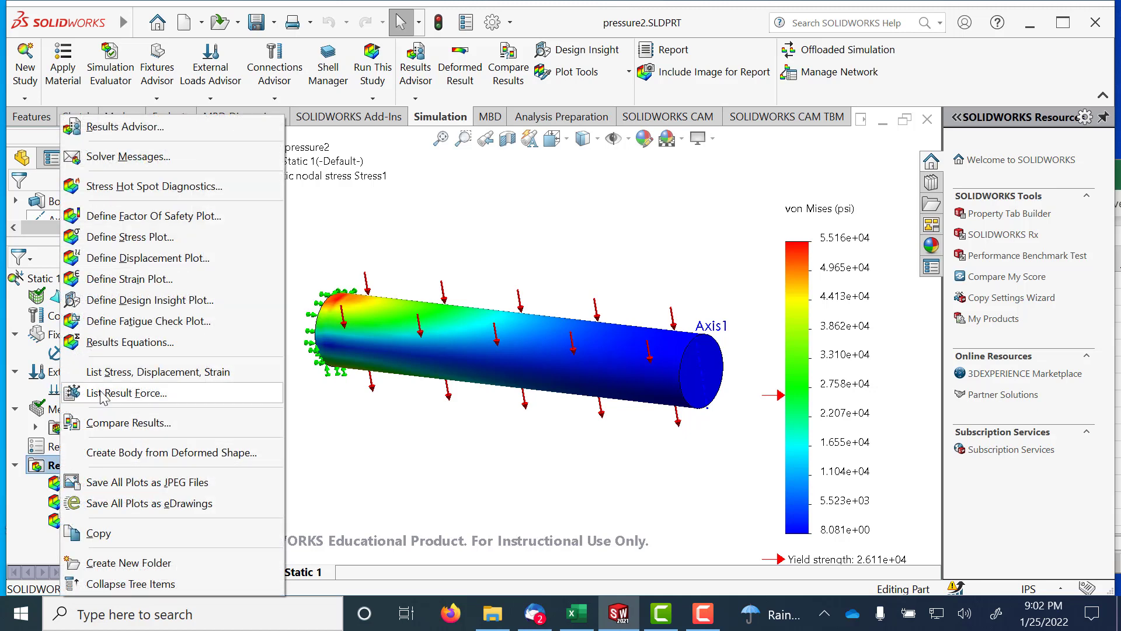
click(103, 395)
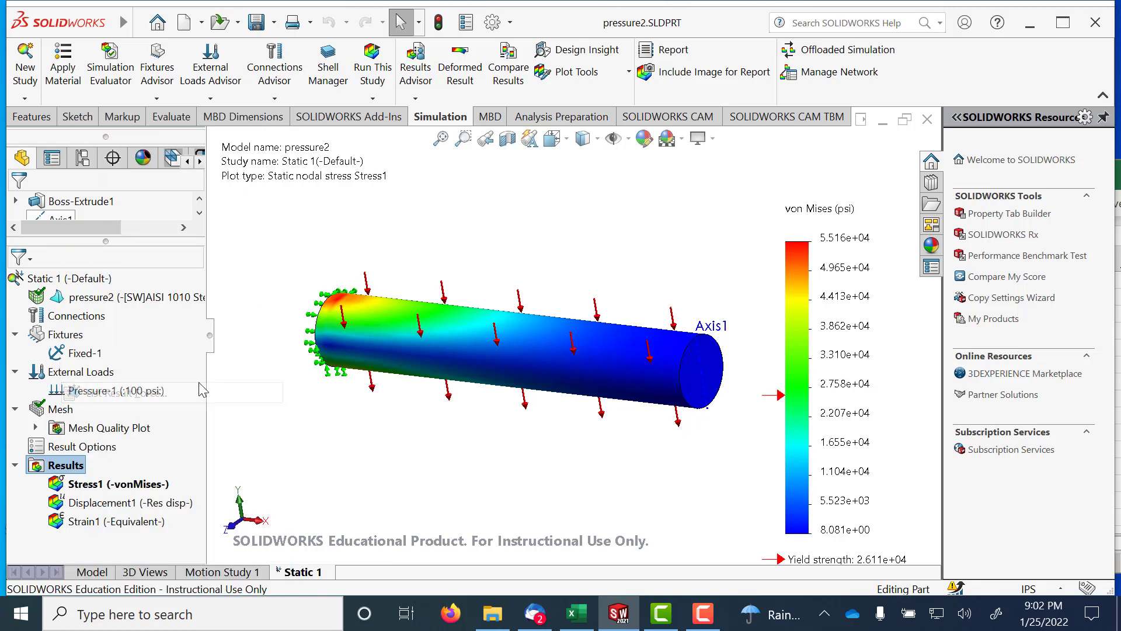
Step: List the reaction force on the cylinder's fixed end face
scroll(730, 359, down, 3)
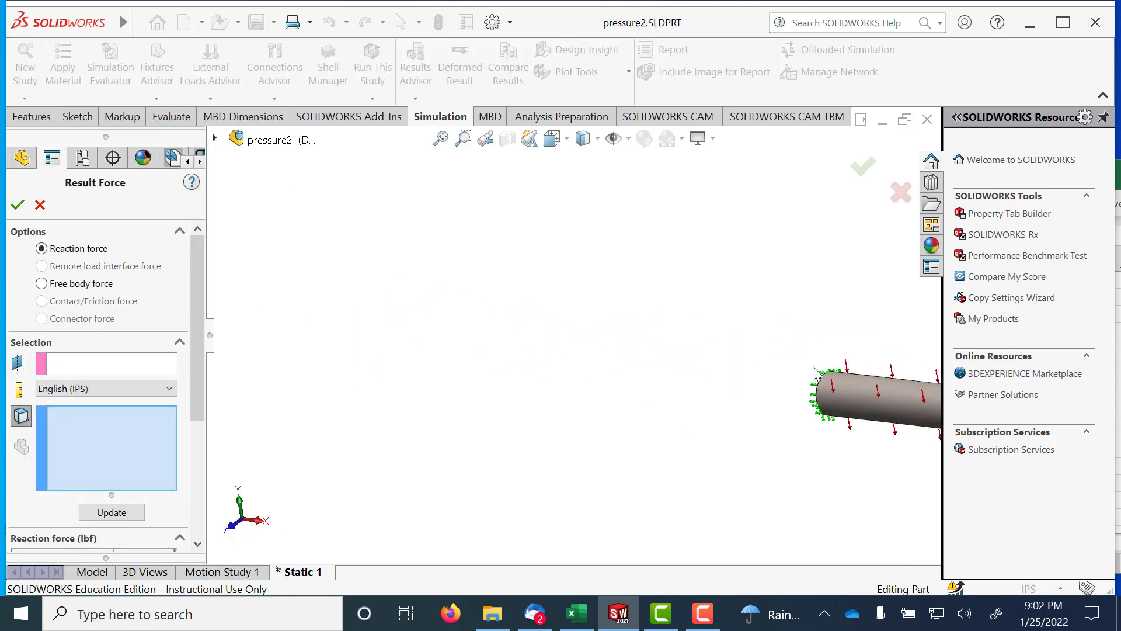
scroll(730, 359, up, 4)
scroll(720, 356, down, 5)
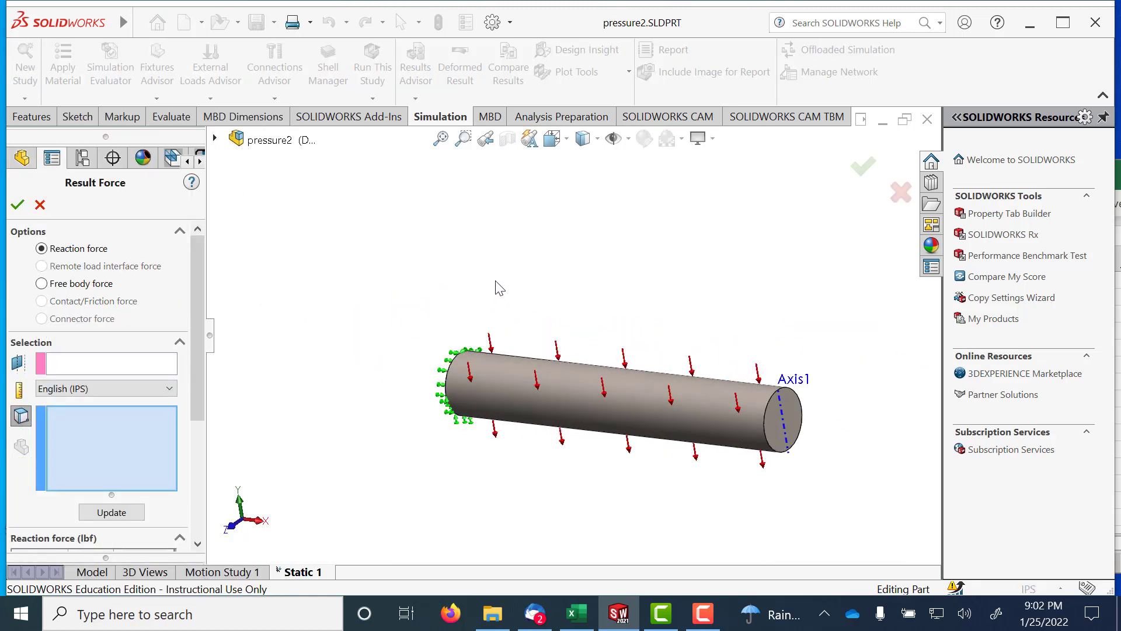
click(462, 139)
right_click(461, 193)
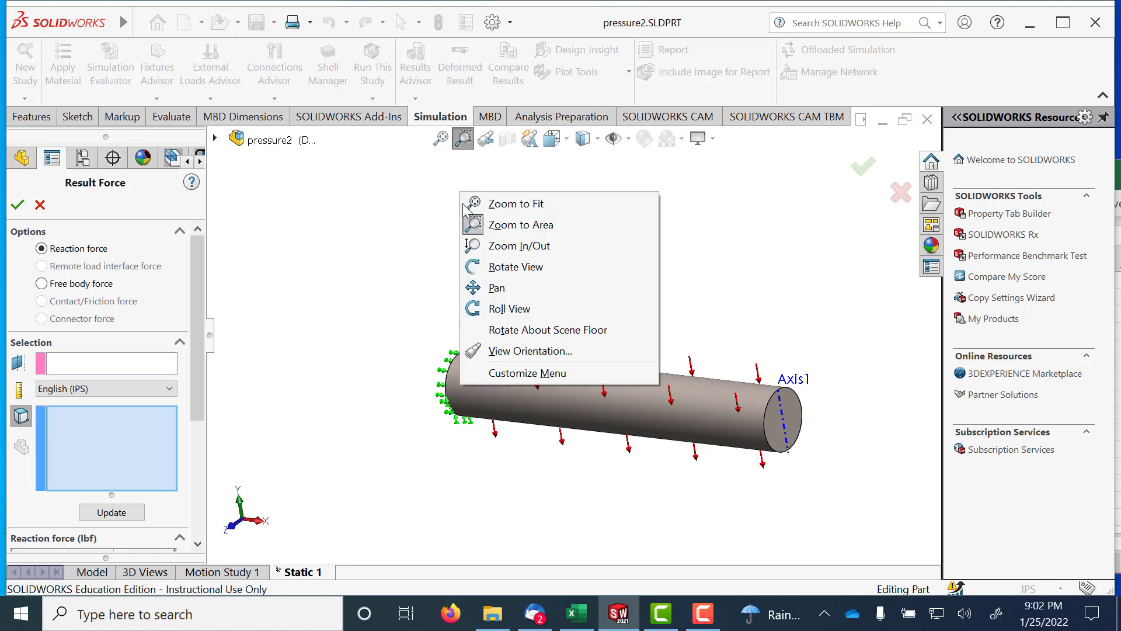
click(496, 267)
drag(468, 265, 559, 352)
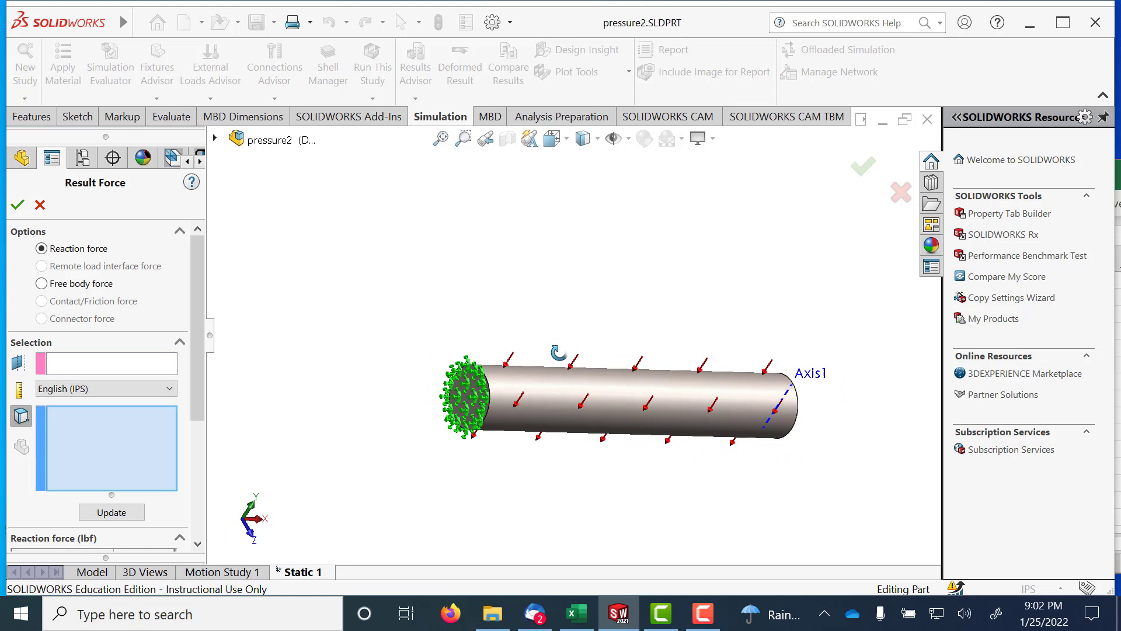
scroll(448, 415, down, 3)
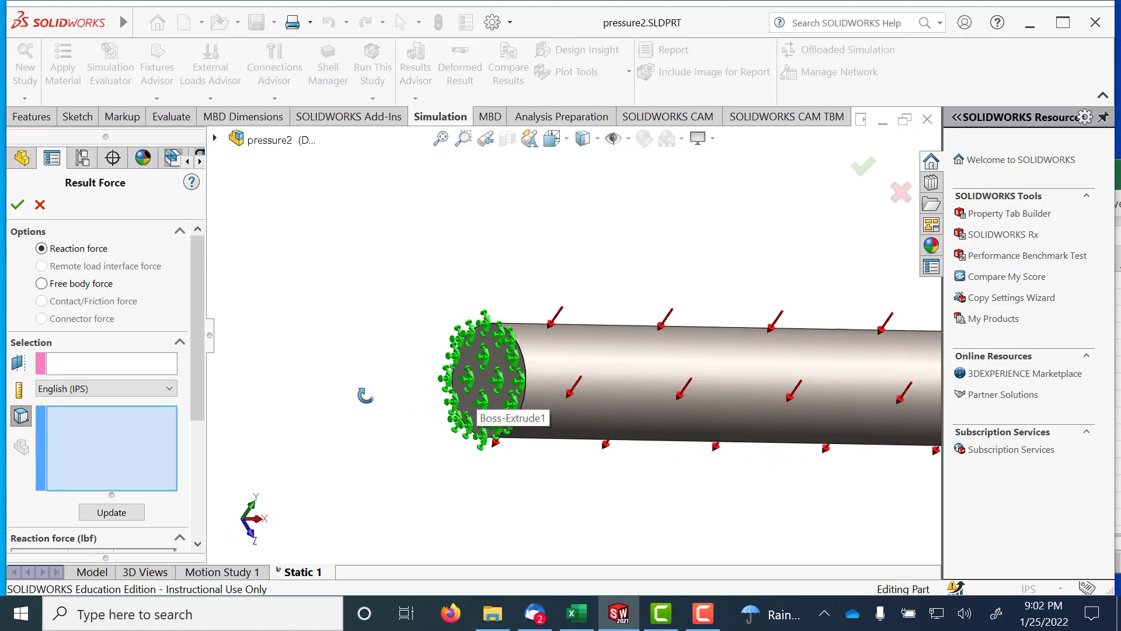
right_click(368, 384)
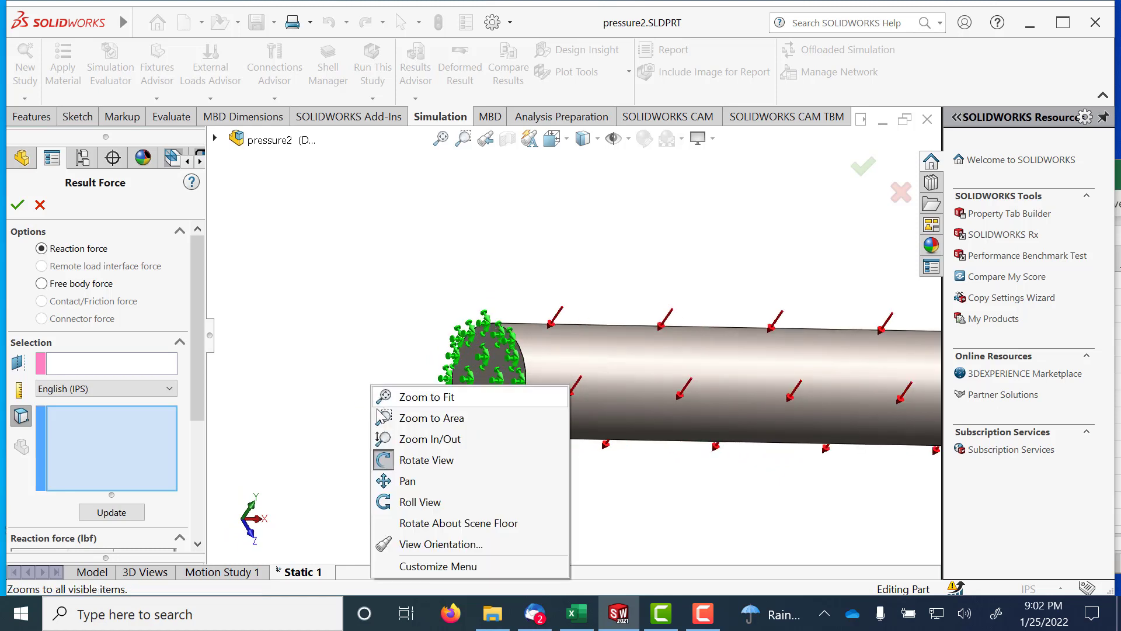
click(386, 460)
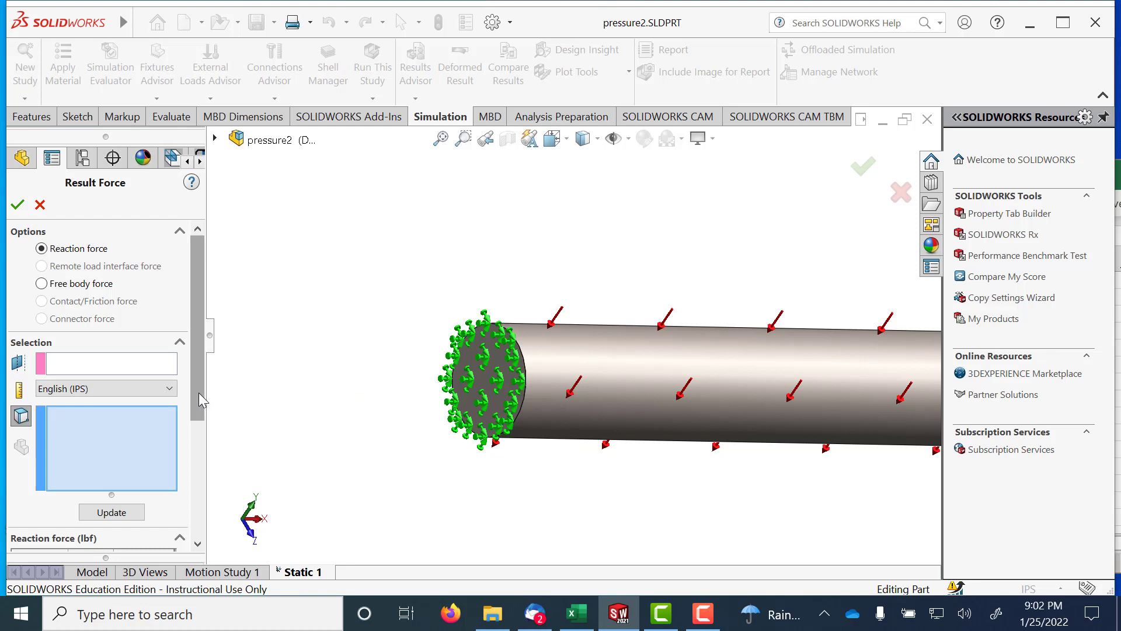
drag(199, 398, 198, 434)
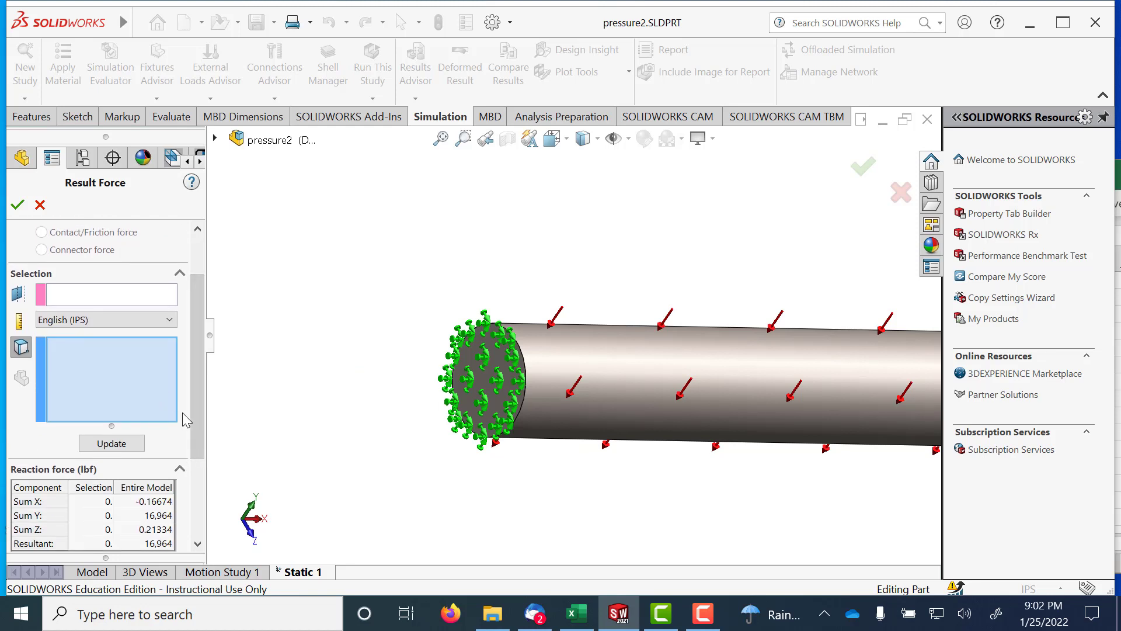
click(483, 382)
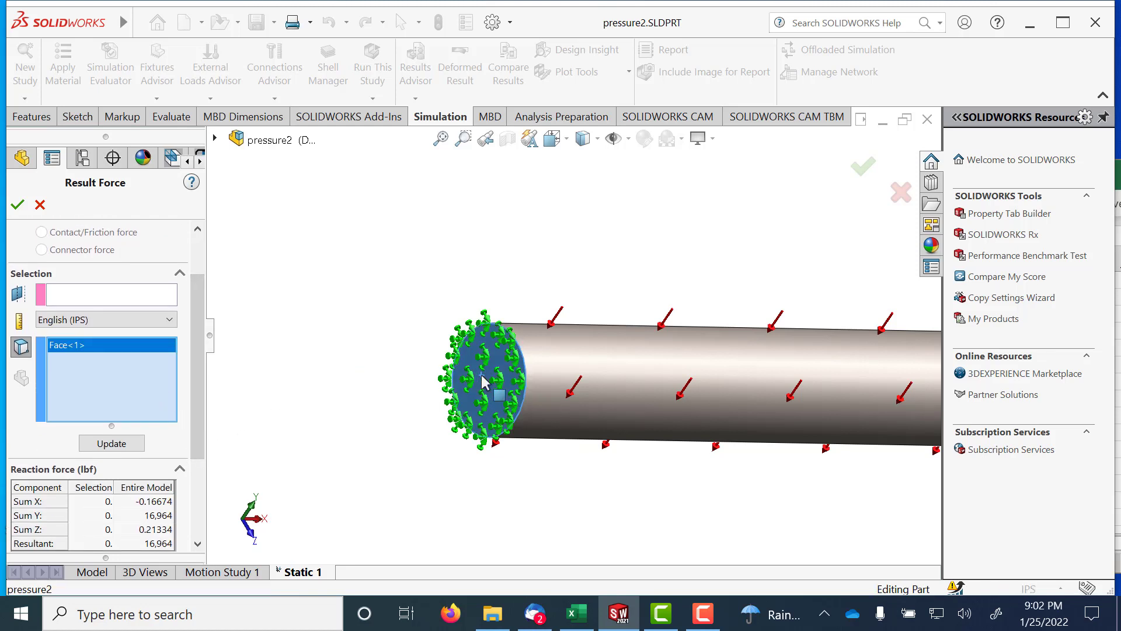
click(133, 447)
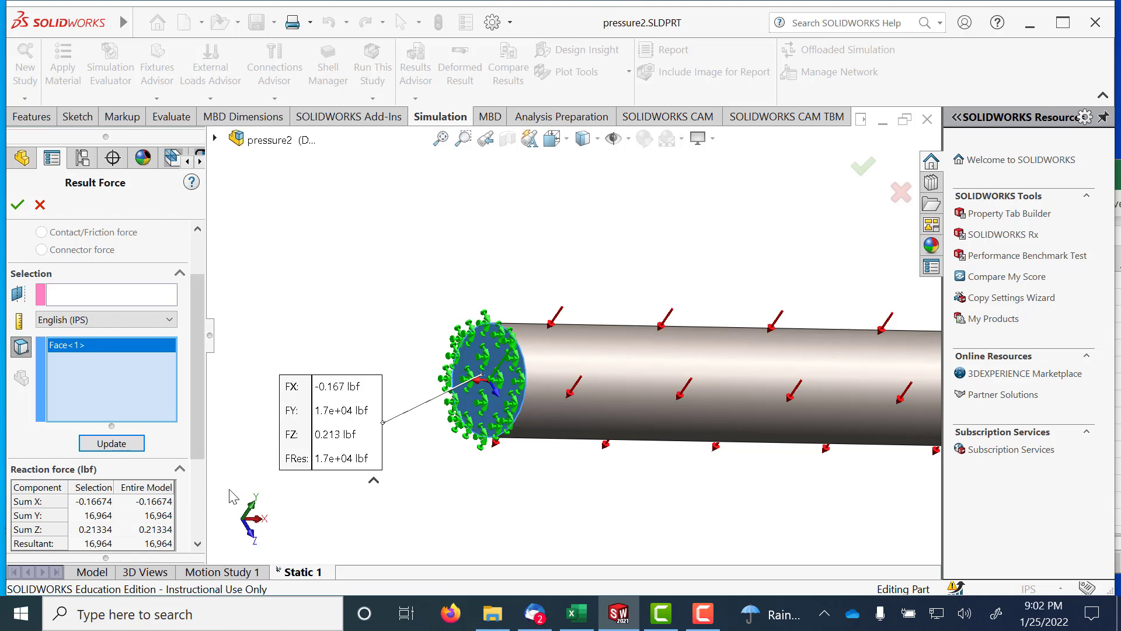
drag(202, 430, 202, 526)
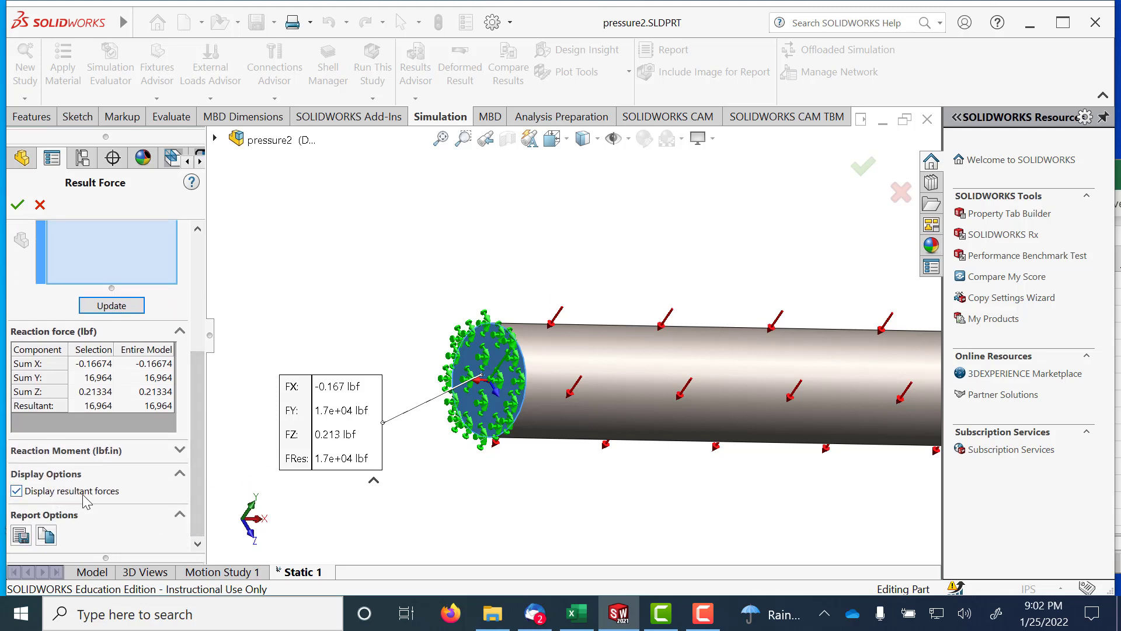
click(134, 308)
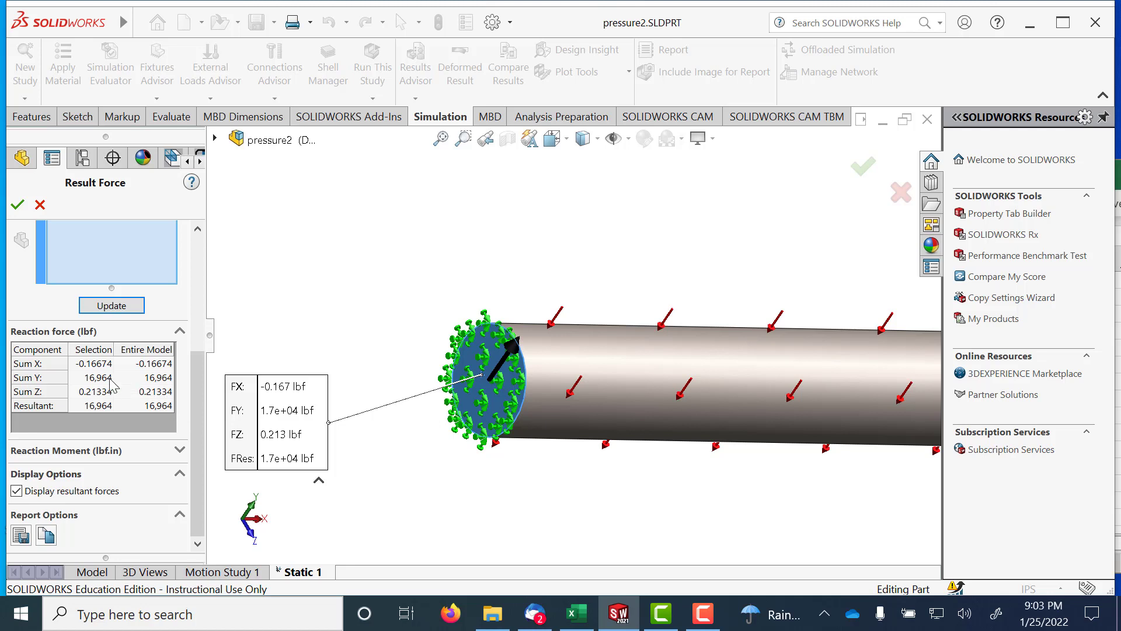
Step: Switch to the pressure2.xlsx workbook in Excel and enter 16964 under FySW(lbf) in cell E2
click(576, 614)
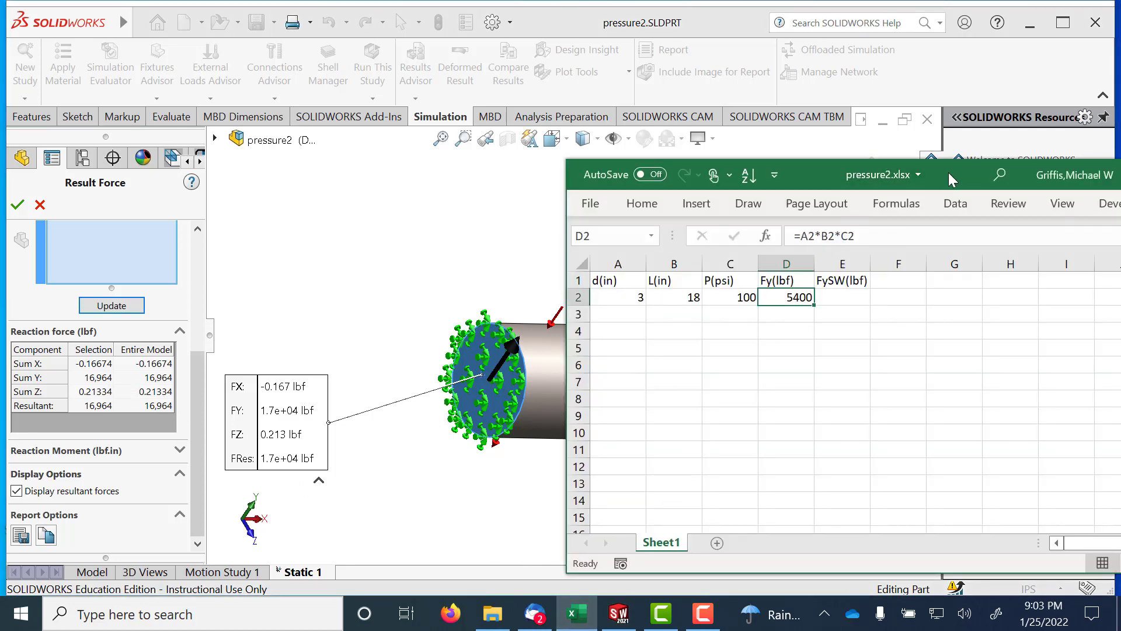
drag(949, 173, 1024, 155)
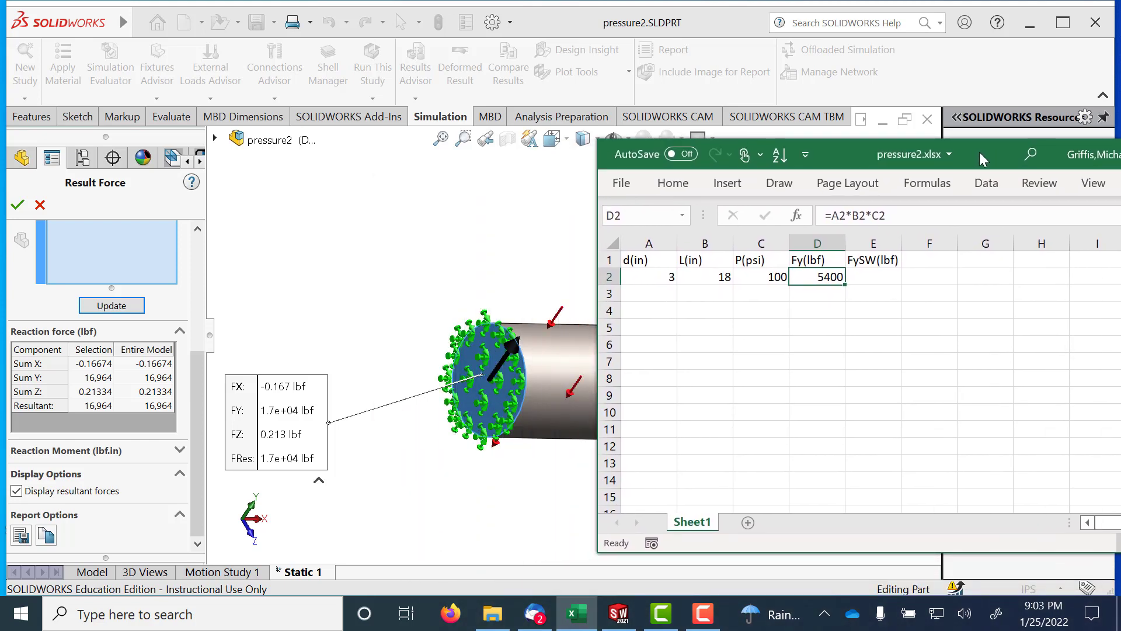
click(886, 282)
text(1696)
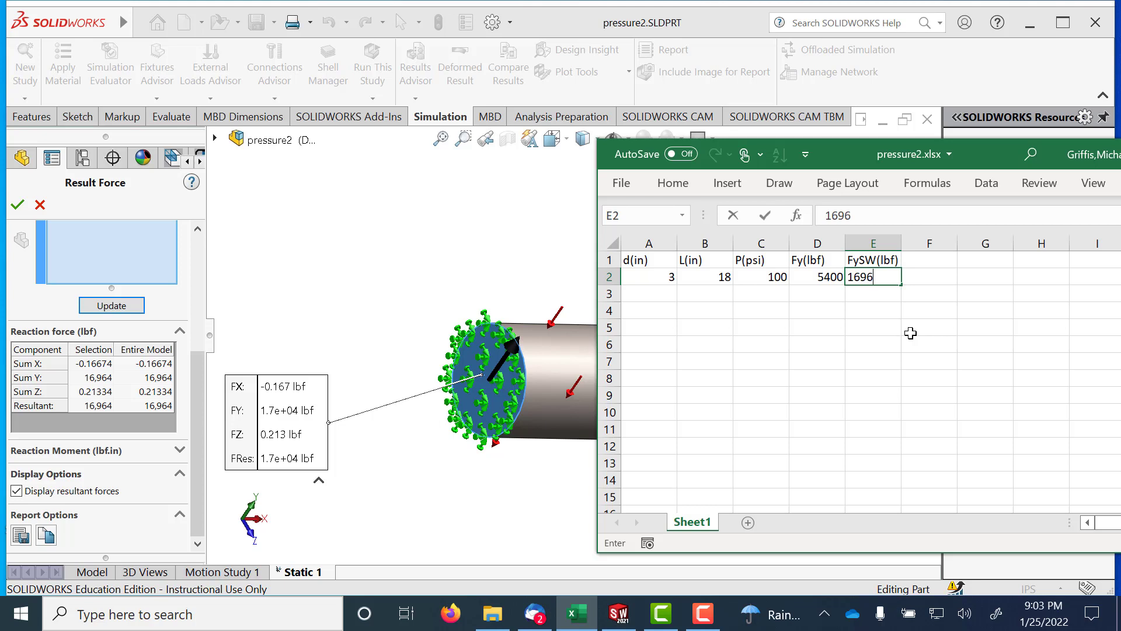
text(4)
key(Tab)
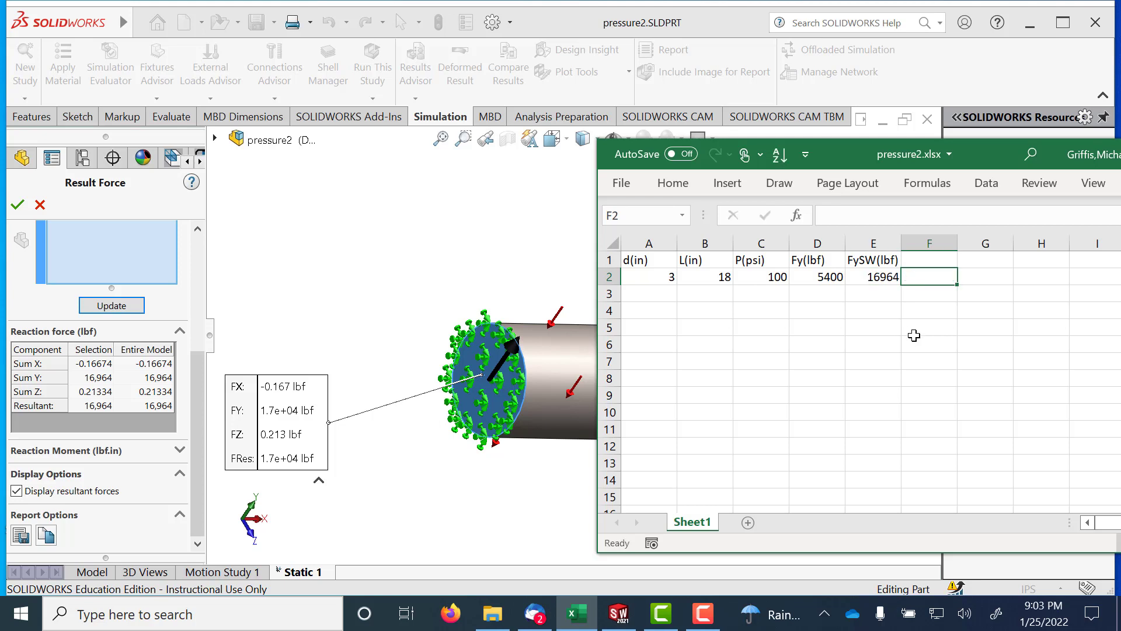
Step: Enter the formula =E2/D2 in cell F2 to divide the simulated force by the hand-calculated force
text(=)
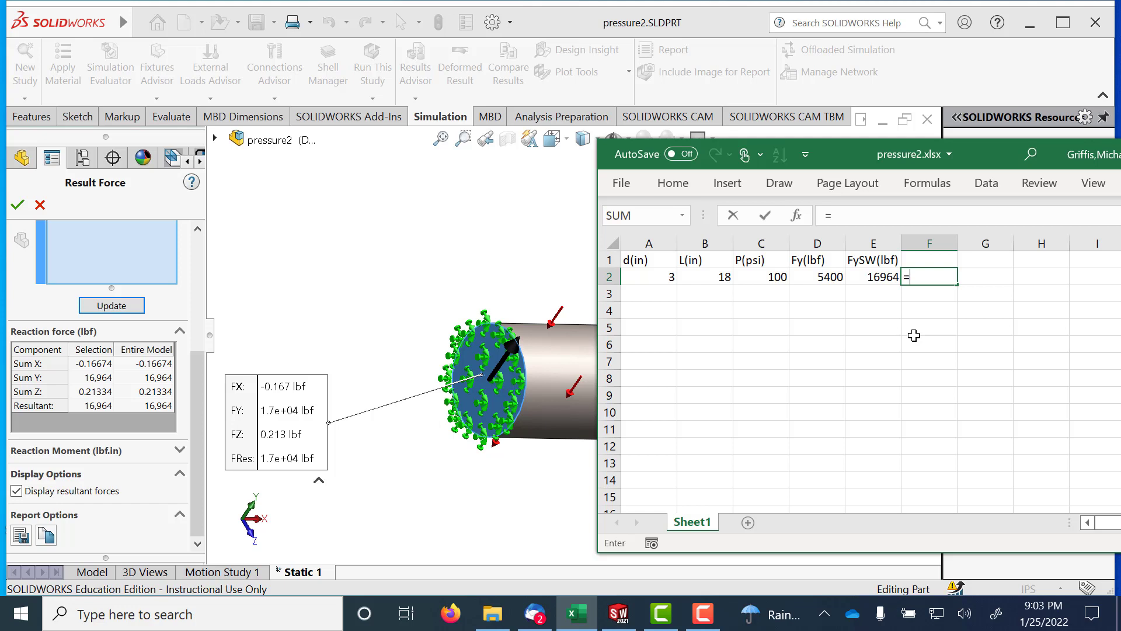
click(873, 277)
text(/)
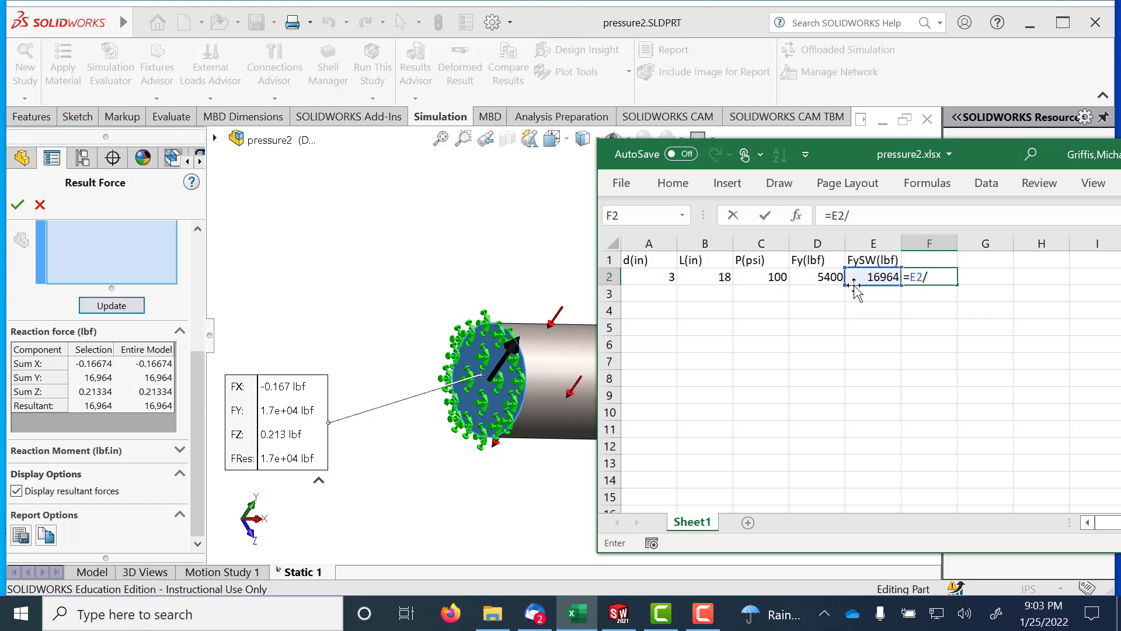
click(826, 280)
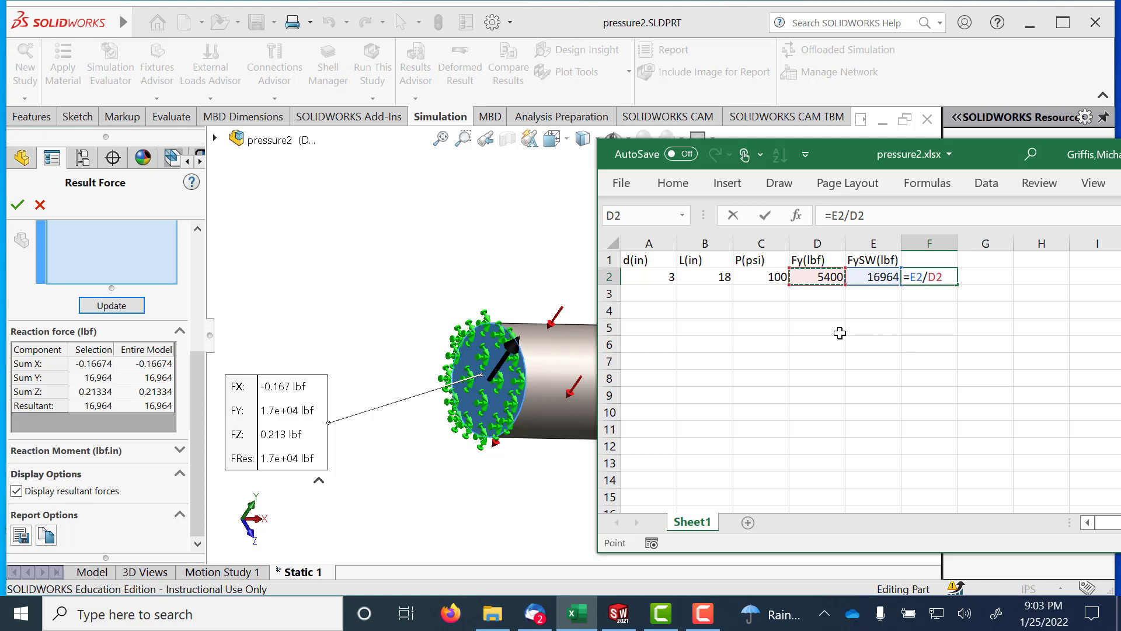
key(Return)
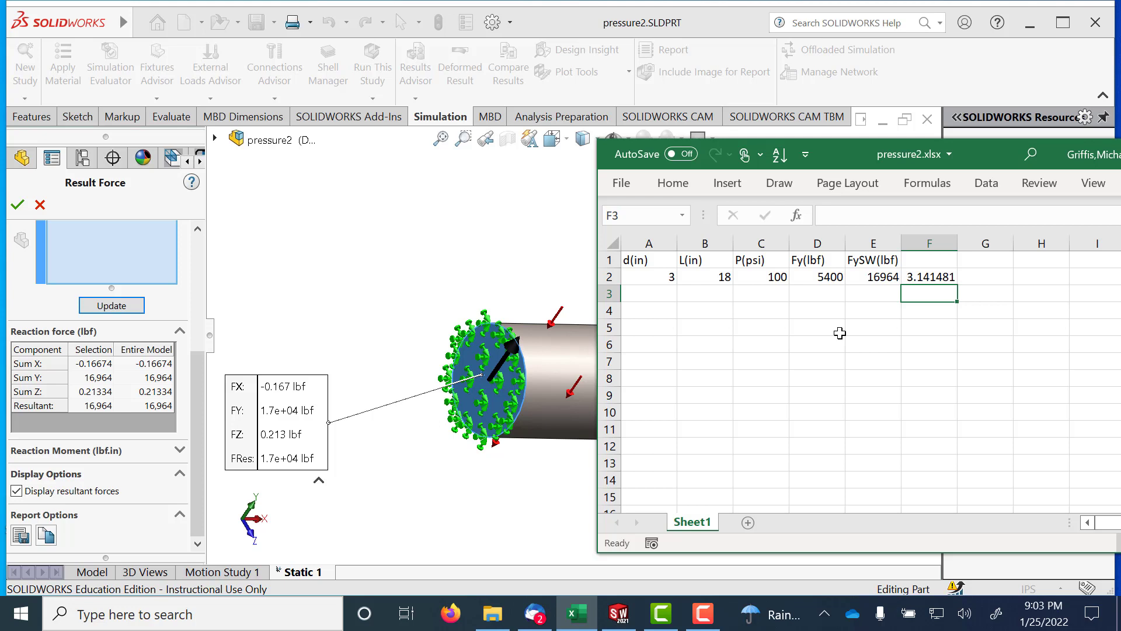
Step: Enter the formula =pi()*A2 in cell A4 to compute the cylinder's circumference from its diameter
key(Left)
key(Left)
key(Left)
key(Left)
key(Left)
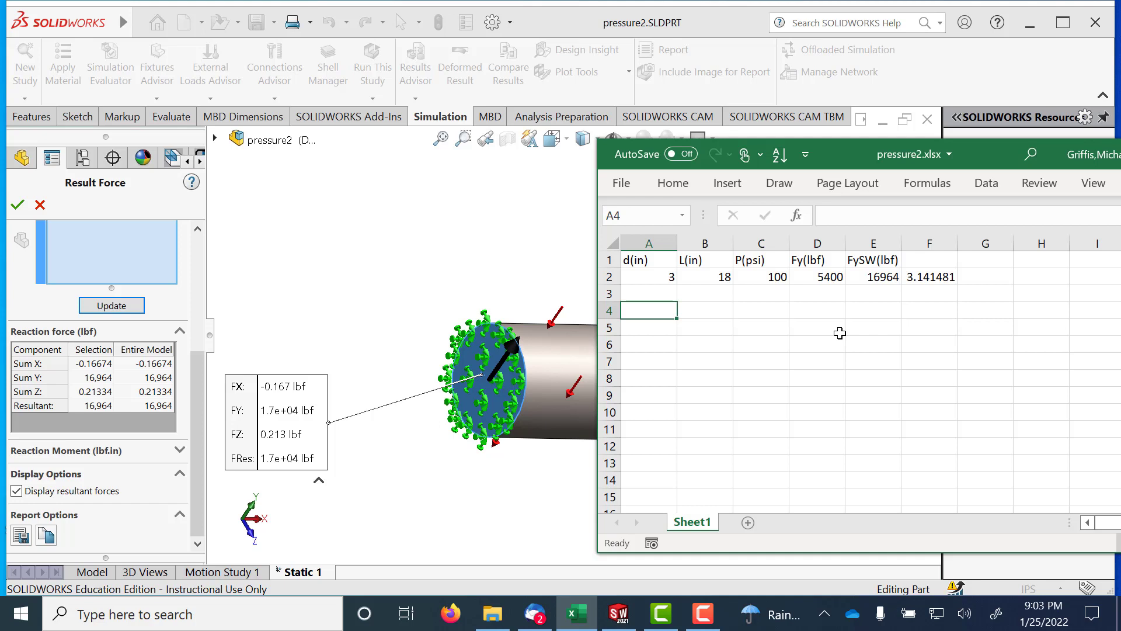
text(=)
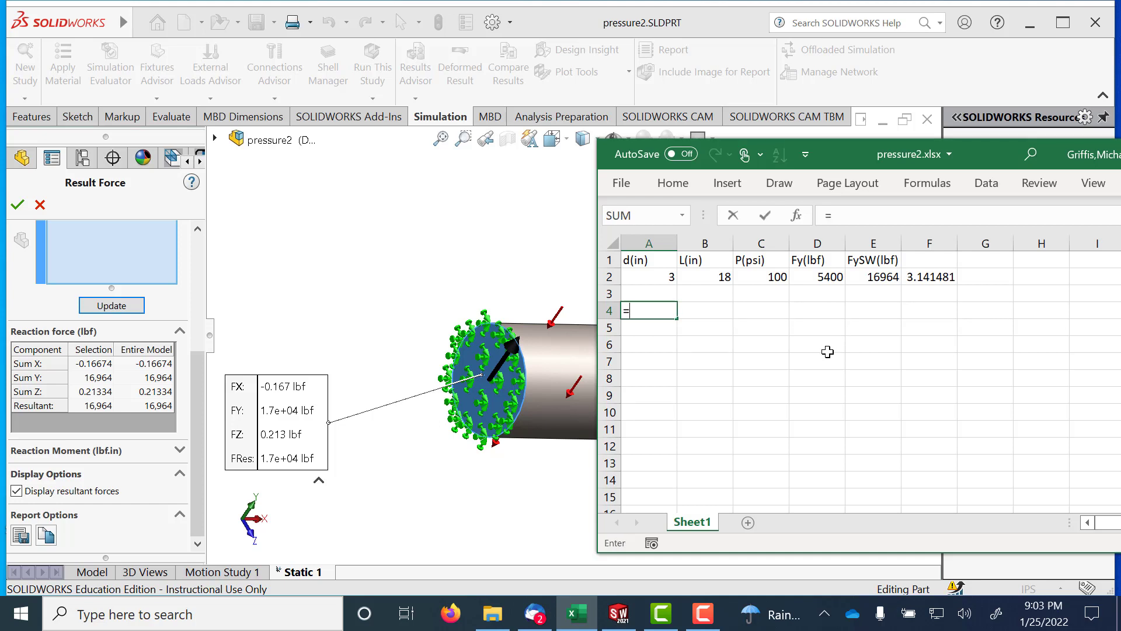
text(pip)
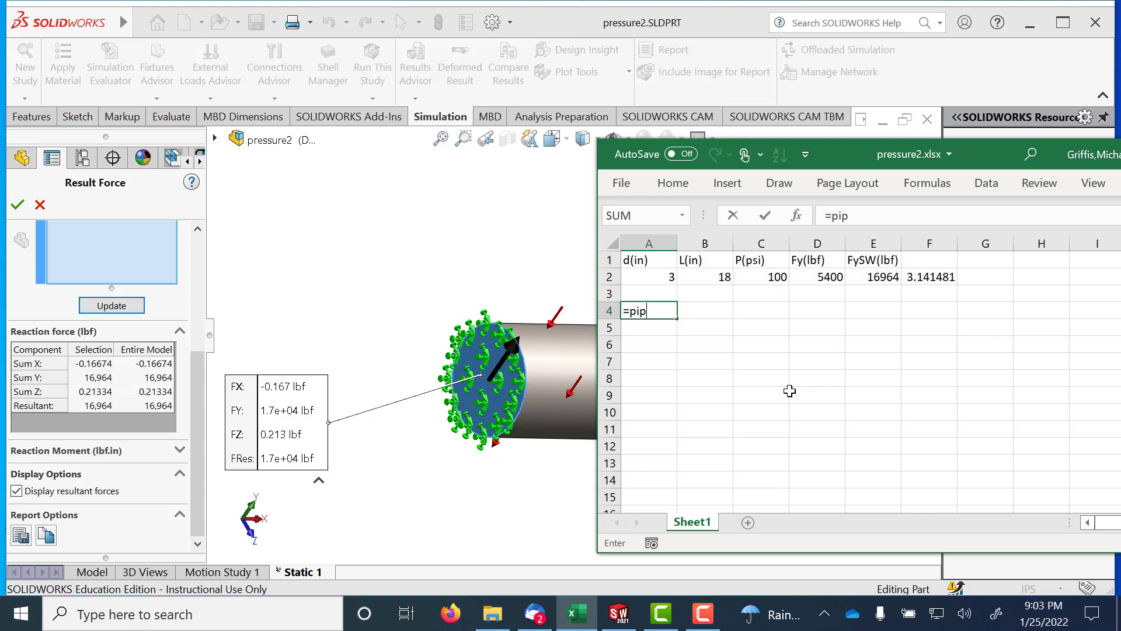
key(BackSpace)
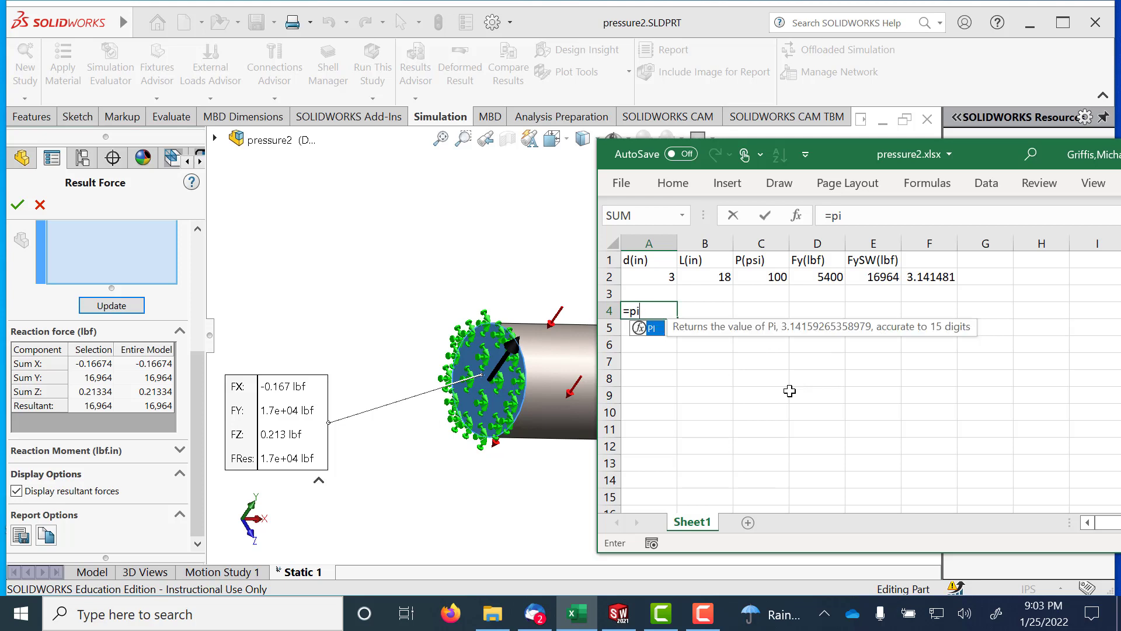
text(()*)
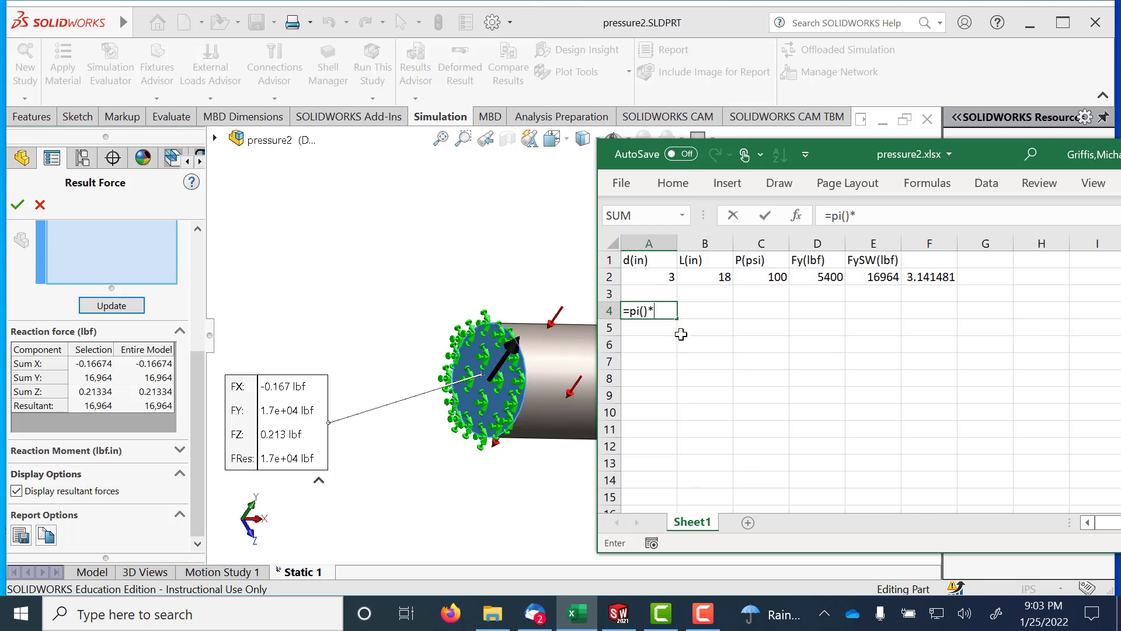
click(663, 274)
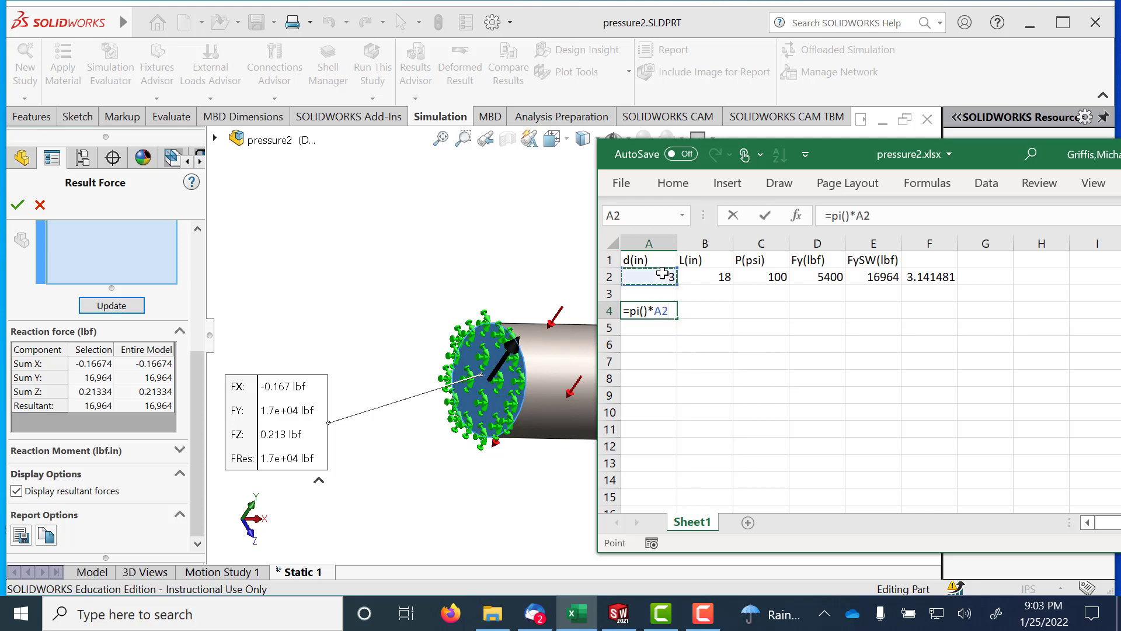
key(Return)
Step: Copy the length, pressure and Fy cells B2:D2 into row 4, starting at cell B4
key(Up)
key(Up)
key(Up)
key(Up)
key(Down)
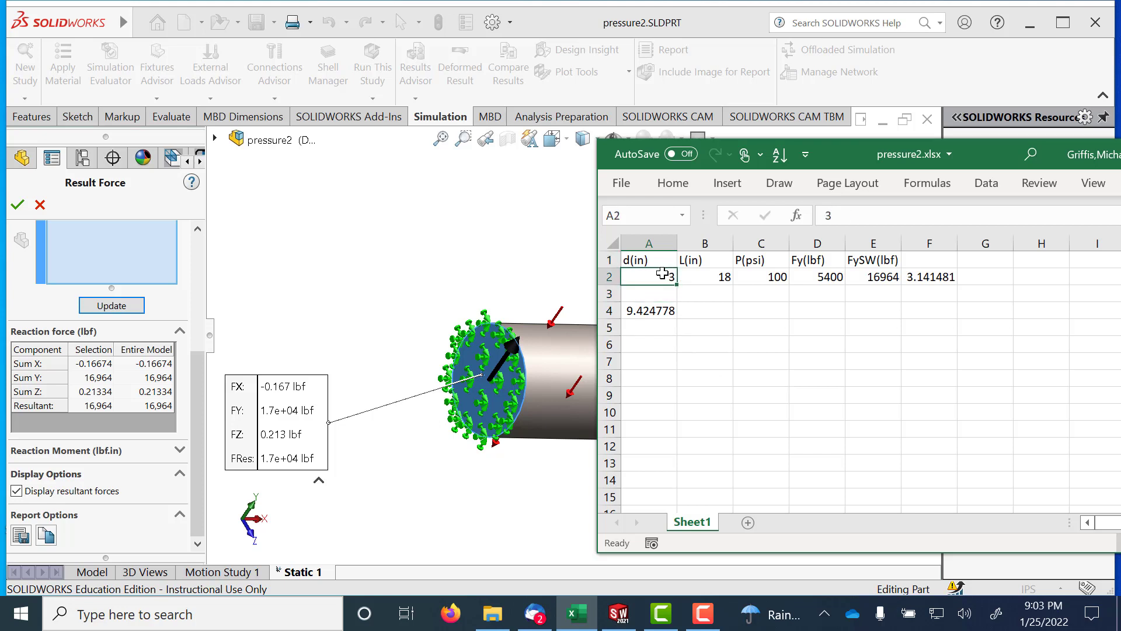
key(Right)
key(shift+Right)
key(shift+Right)
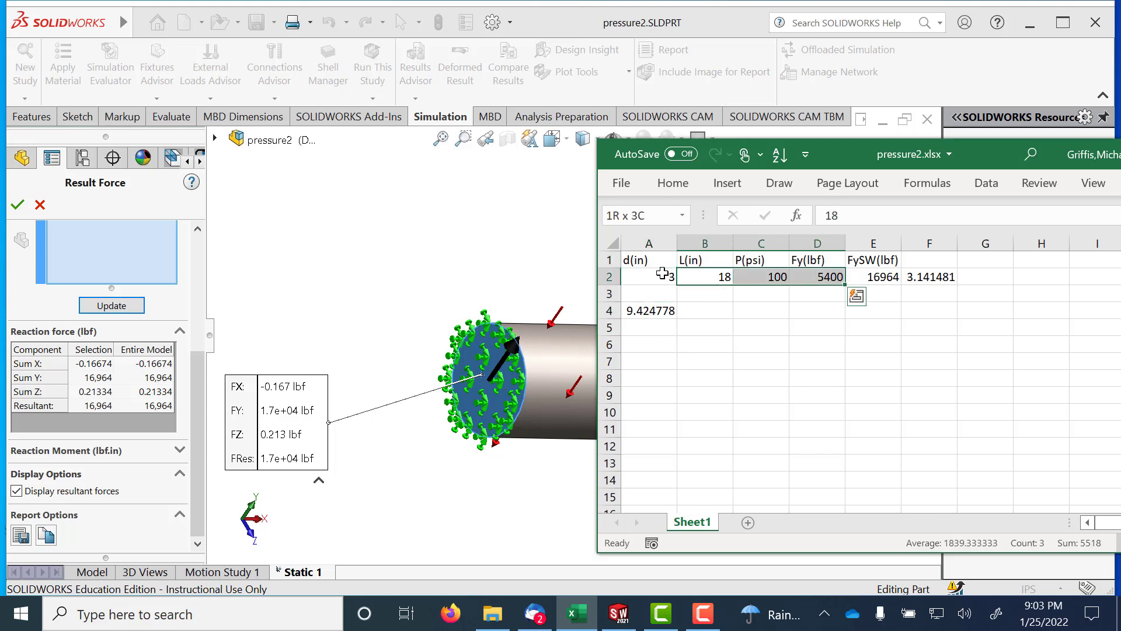
key(ctrl+c)
key(Down)
key(Down)
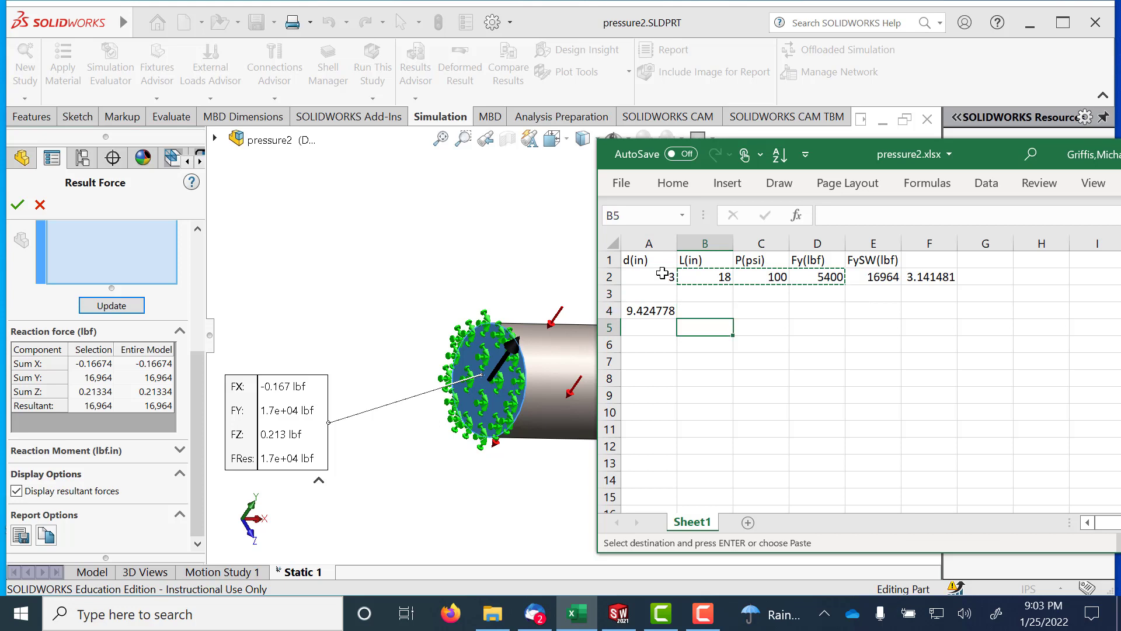
key(ctrl+v)
key(Down)
key(Escape)
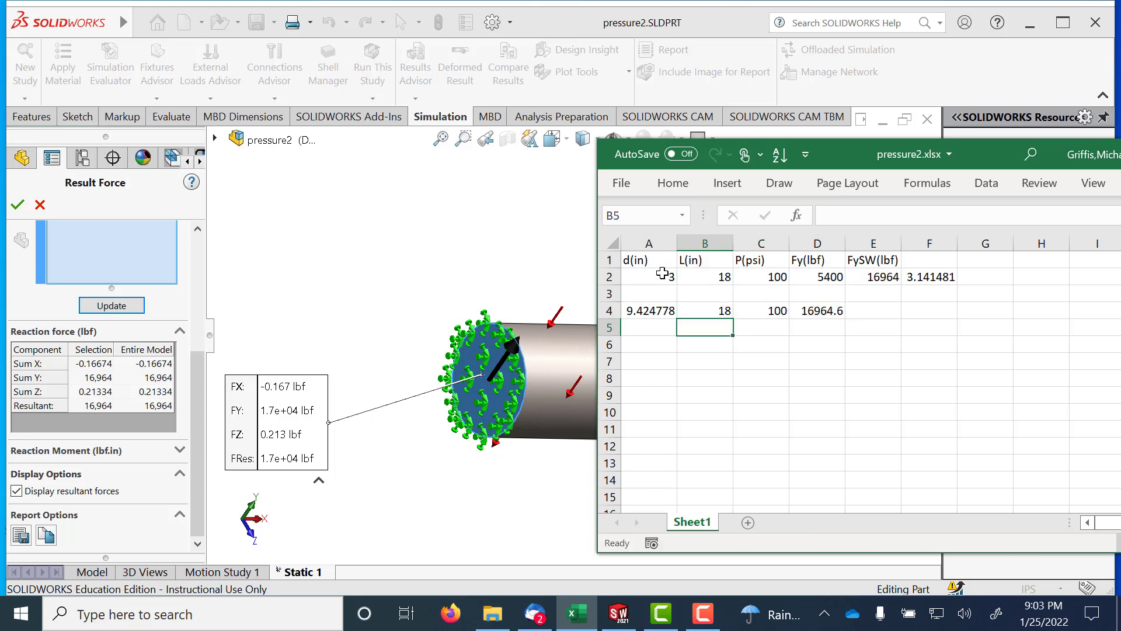
key(Up)
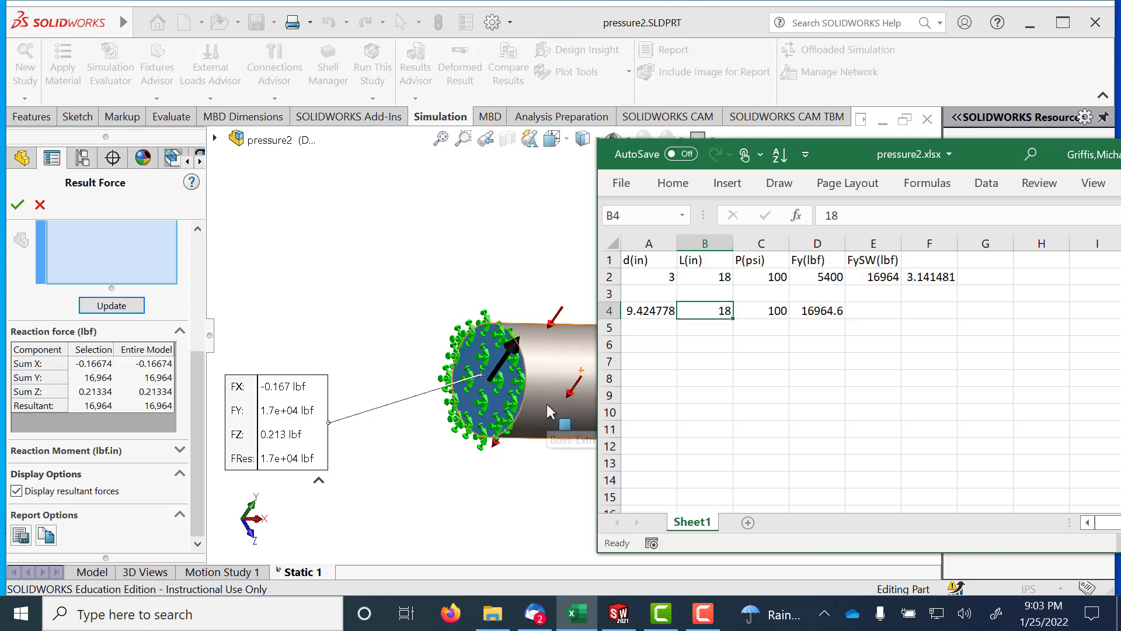